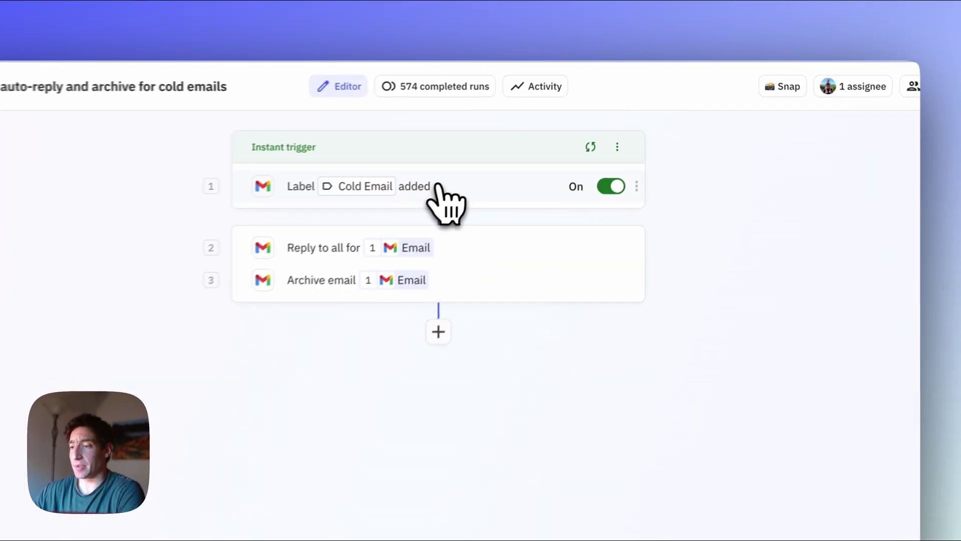
# Inspect the cold-email label trigger, then the Reply to all and Archive email steps.
pyautogui.click(508, 155)
pyautogui.click(854, 163)
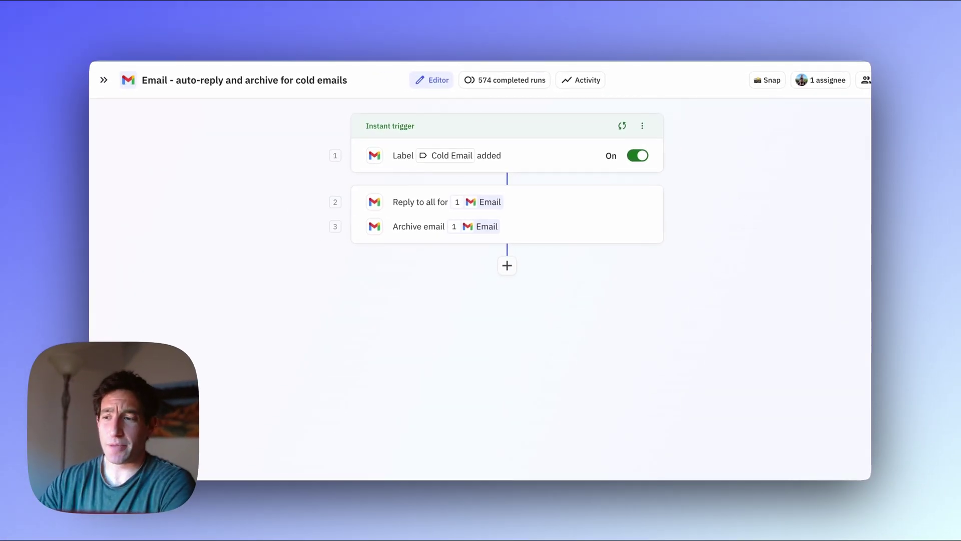
pyautogui.click(400, 202)
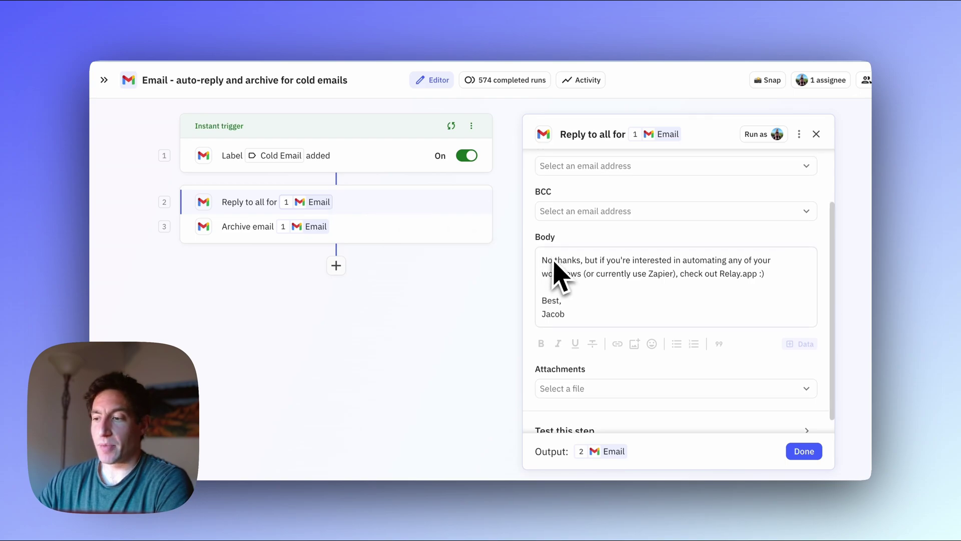
pyautogui.scroll(1, 555, 266)
pyautogui.scroll(-2, 554, 263)
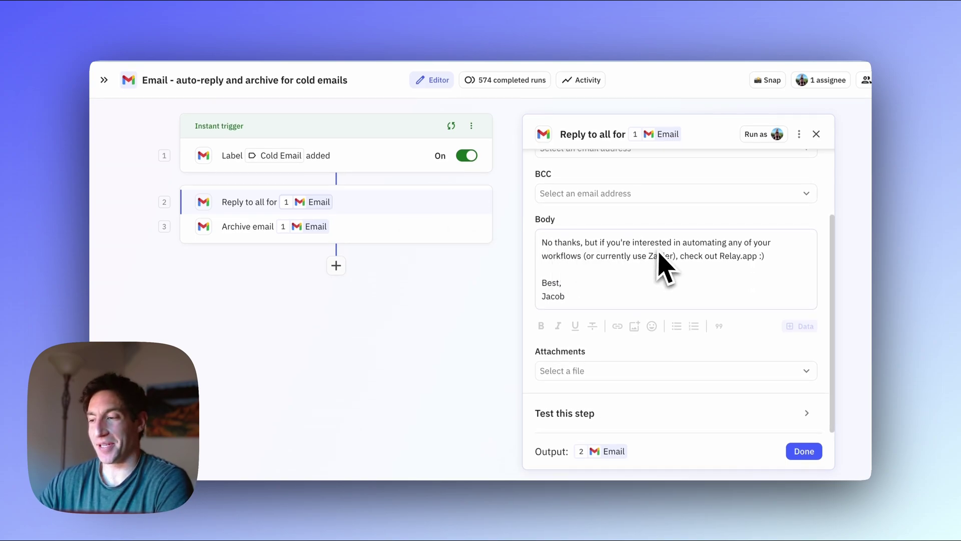
pyautogui.click(368, 227)
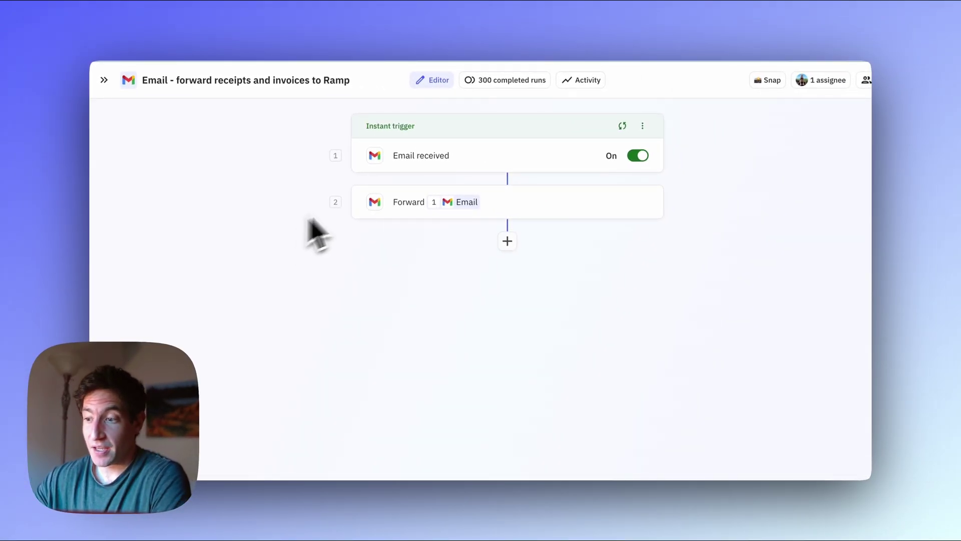
# Check the Ramp workflow's Email received filters and Preview, then the Forward step's settings.
pyautogui.click(419, 165)
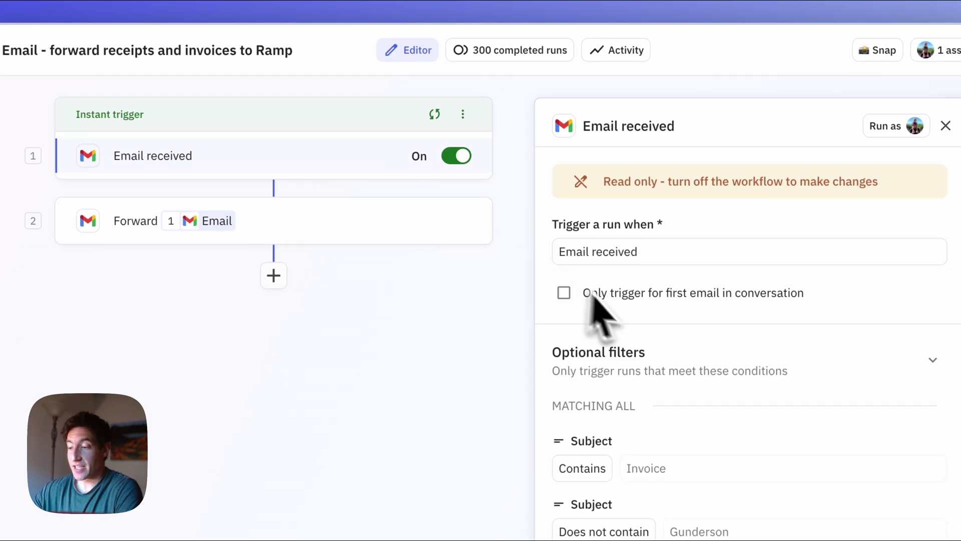
pyautogui.scroll(-5, 626, 326)
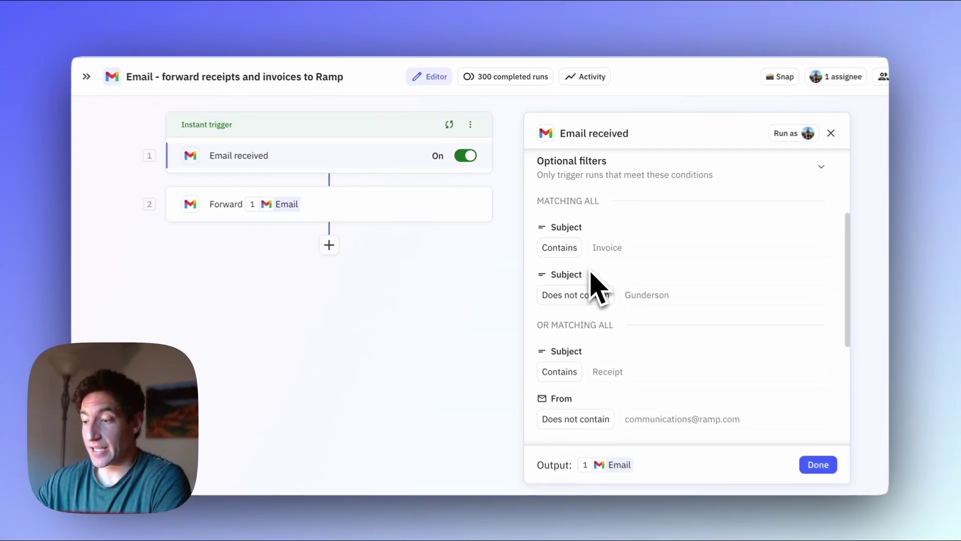
pyautogui.scroll(-5, 586, 274)
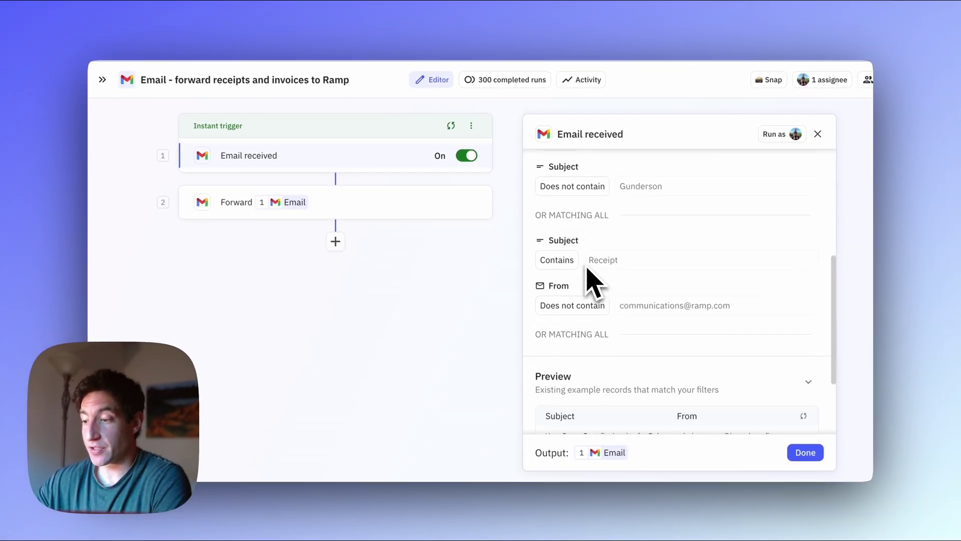
pyautogui.scroll(1, 584, 271)
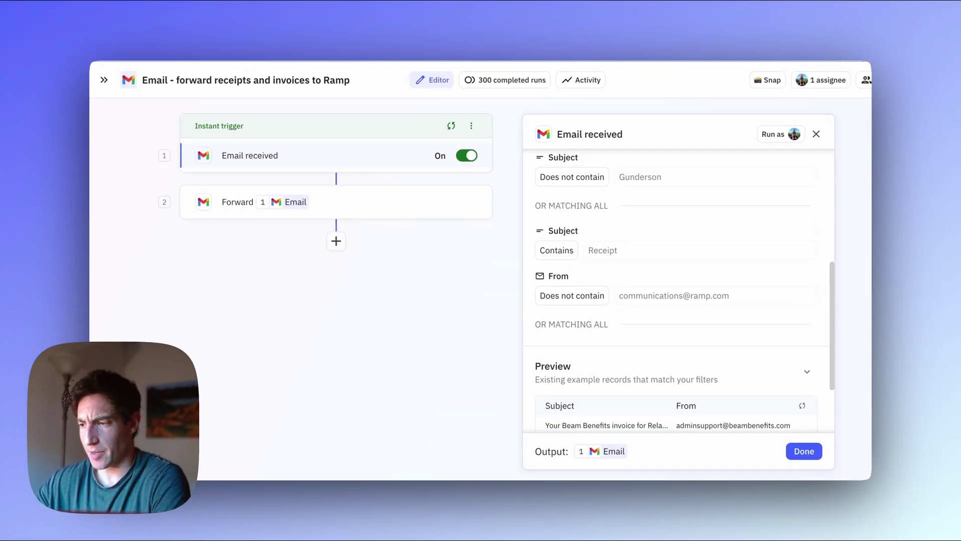
pyautogui.scroll(-4, 589, 273)
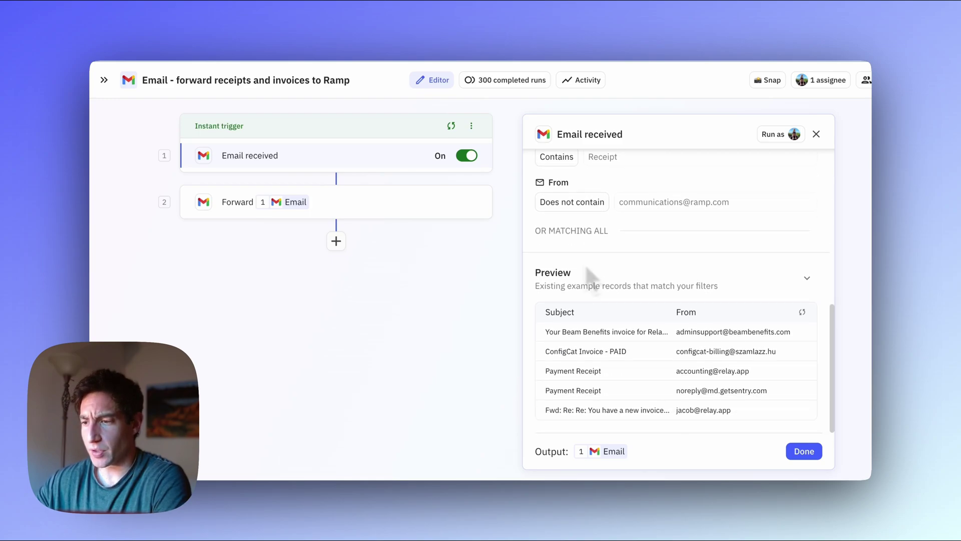
pyautogui.click(411, 204)
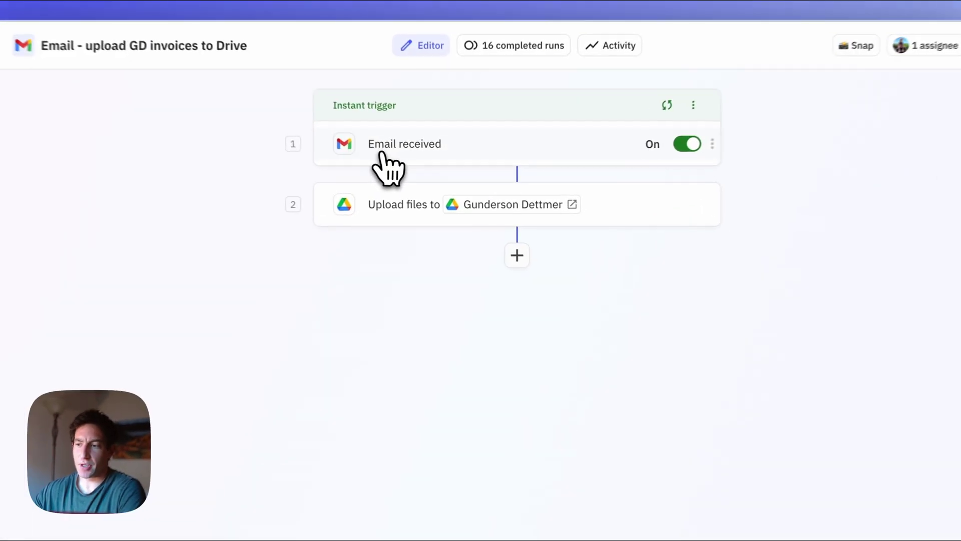
# Inspect the GD invoices trigger's sender filters and the Upload files to Drive step.
pyautogui.click(381, 153)
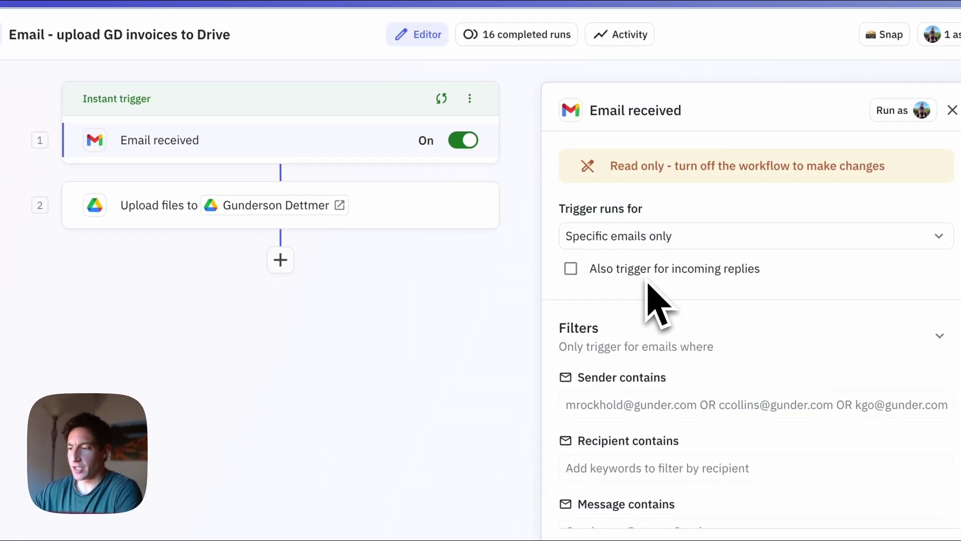
pyautogui.scroll(-2, 639, 294)
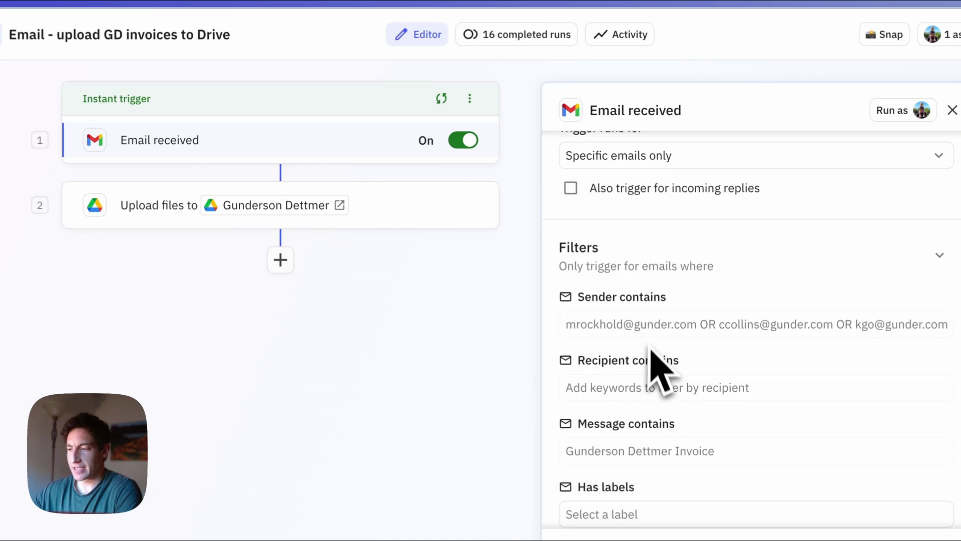
pyautogui.click(393, 213)
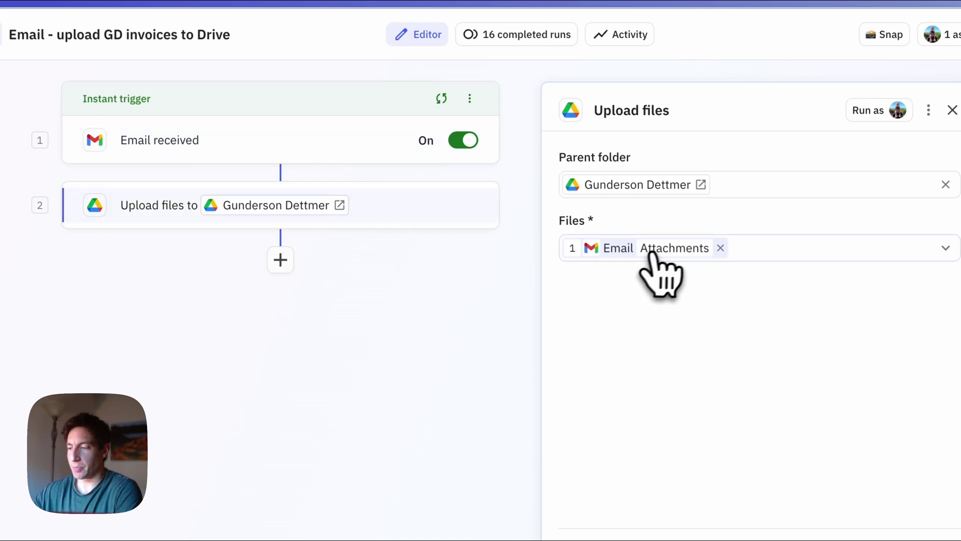
pyautogui.moveTo(664, 250)
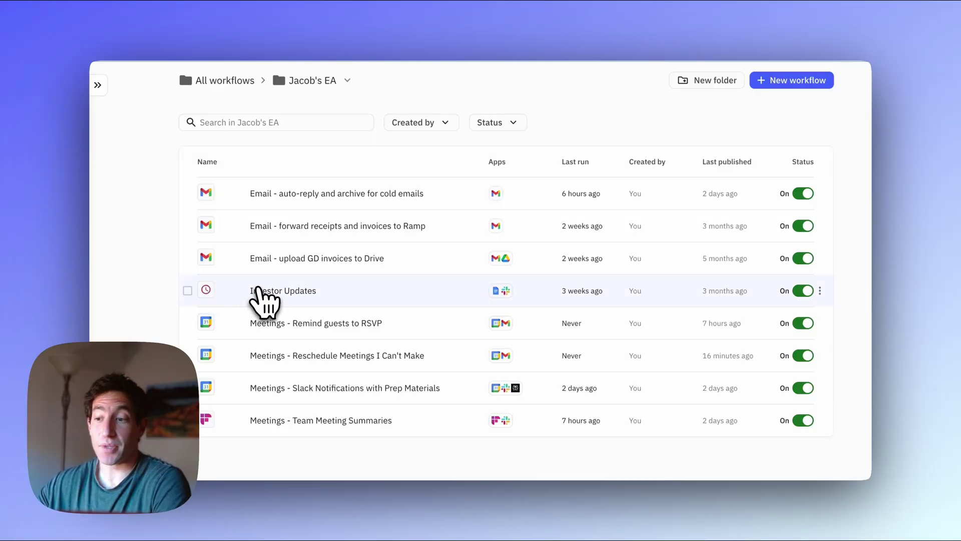
# Open the Investor Updates workflow and view its copy-doc-and-fill-placeholders step.
pyautogui.click(259, 290)
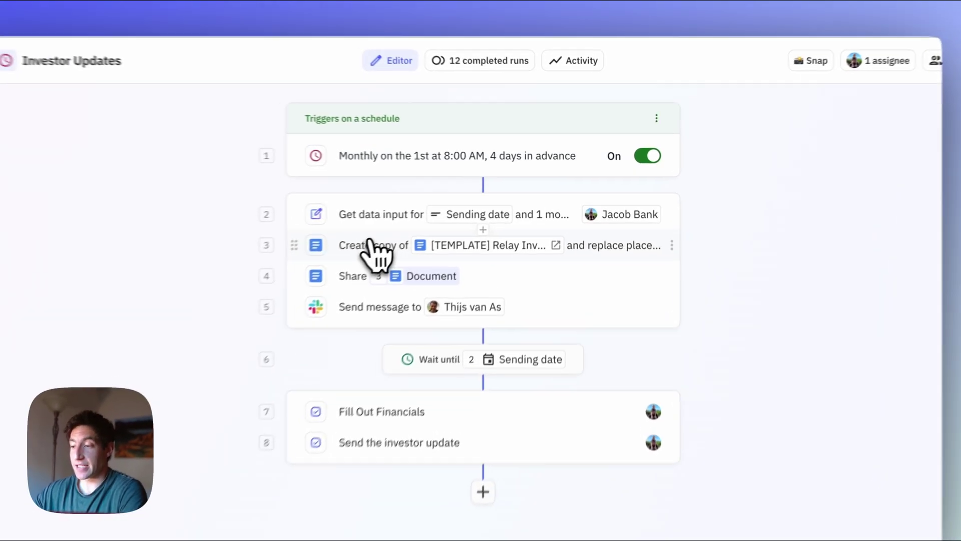
pyautogui.click(427, 227)
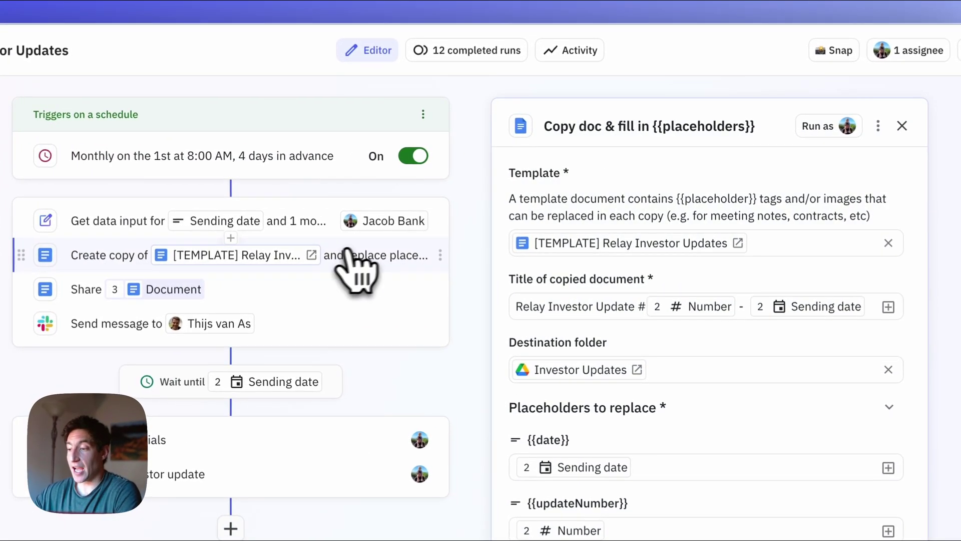
pyautogui.scroll(-3, 663, 324)
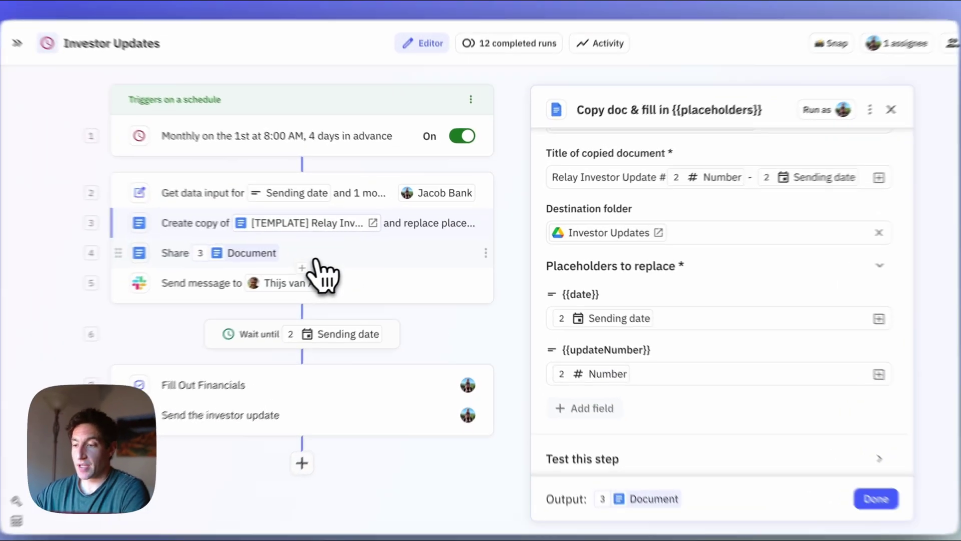
# Review the document sharing, Slack DM, Fill Out Financials and Send investor update steps.
pyautogui.click(315, 260)
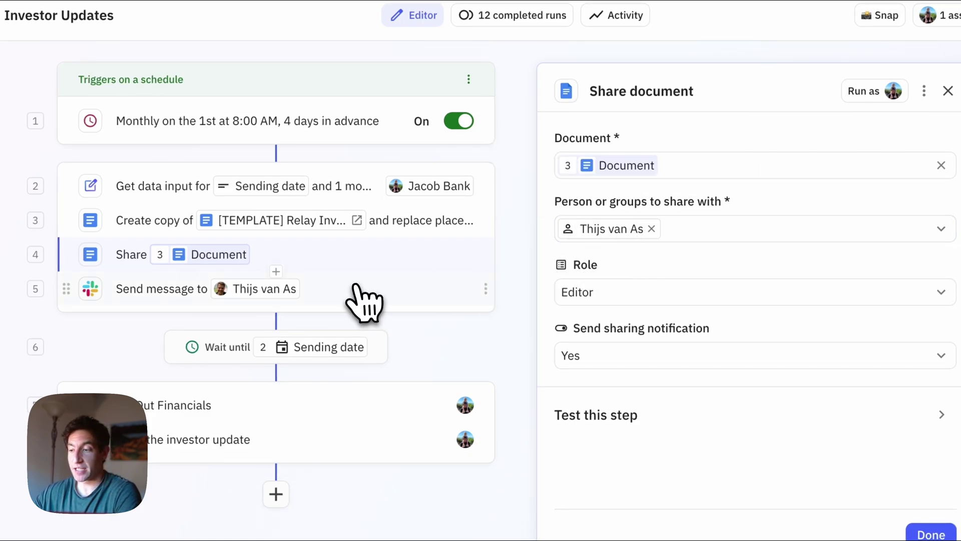
pyautogui.click(367, 303)
pyautogui.scroll(-1, 651, 338)
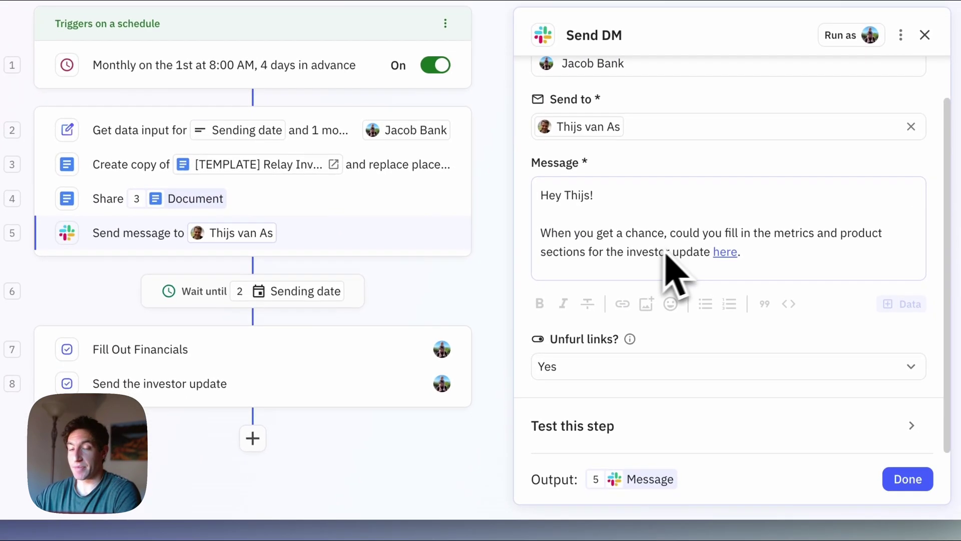
pyautogui.click(324, 351)
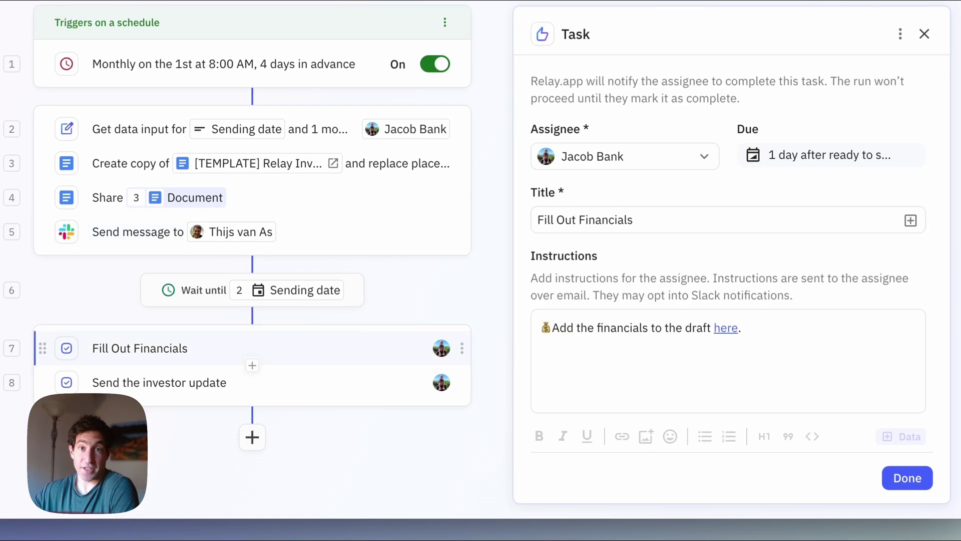
pyautogui.click(321, 386)
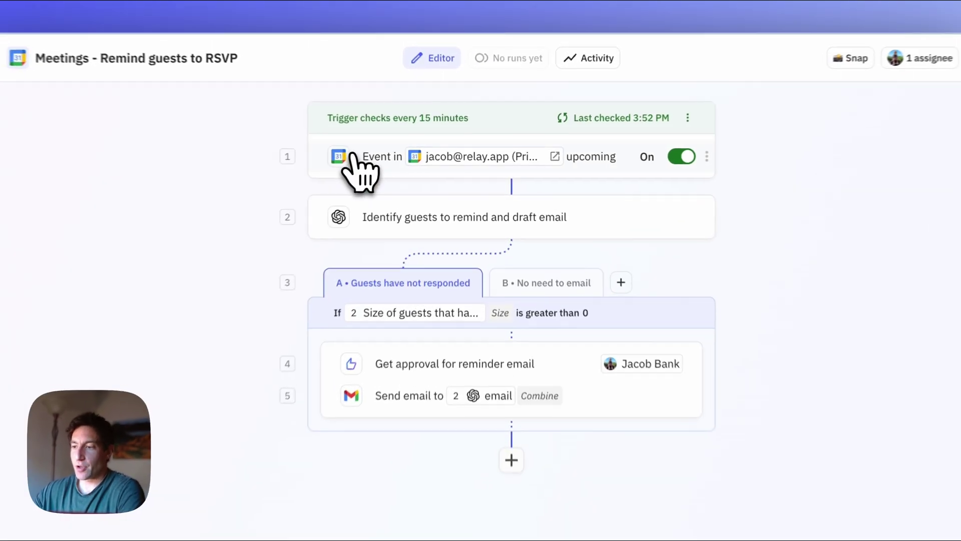
# Review the Event upcoming trigger's filters, then view the AI step's GPT-4o-mini prompt.
pyautogui.click(390, 157)
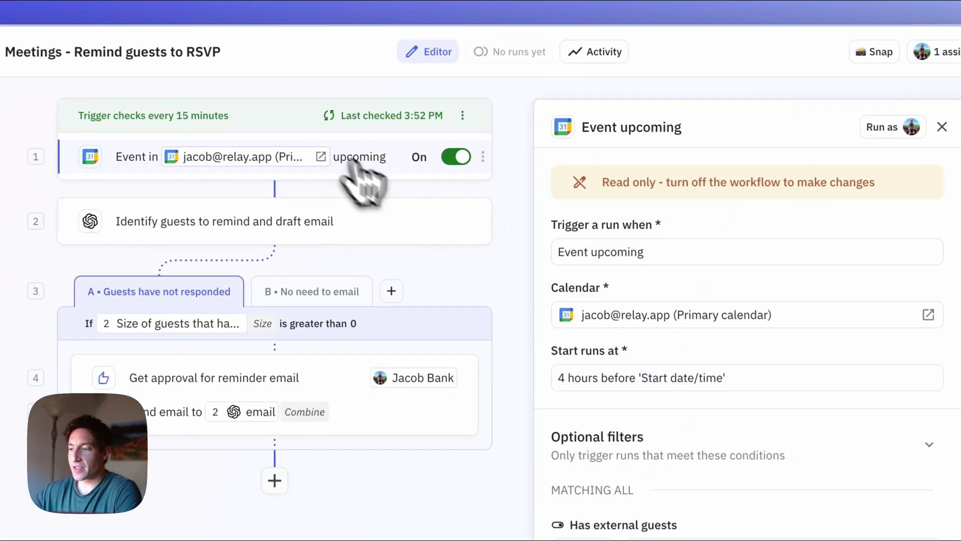
pyautogui.scroll(-1, 635, 350)
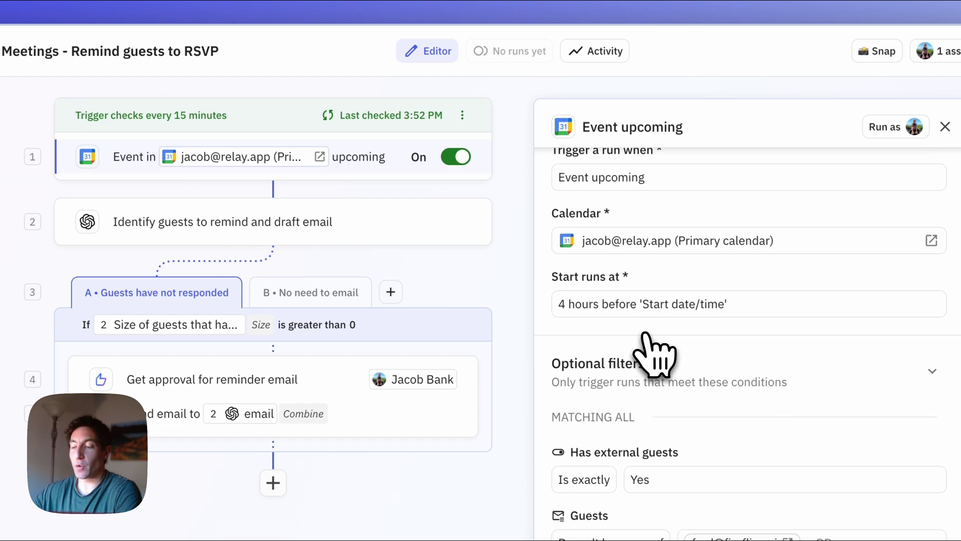
pyautogui.scroll(-5, 653, 356)
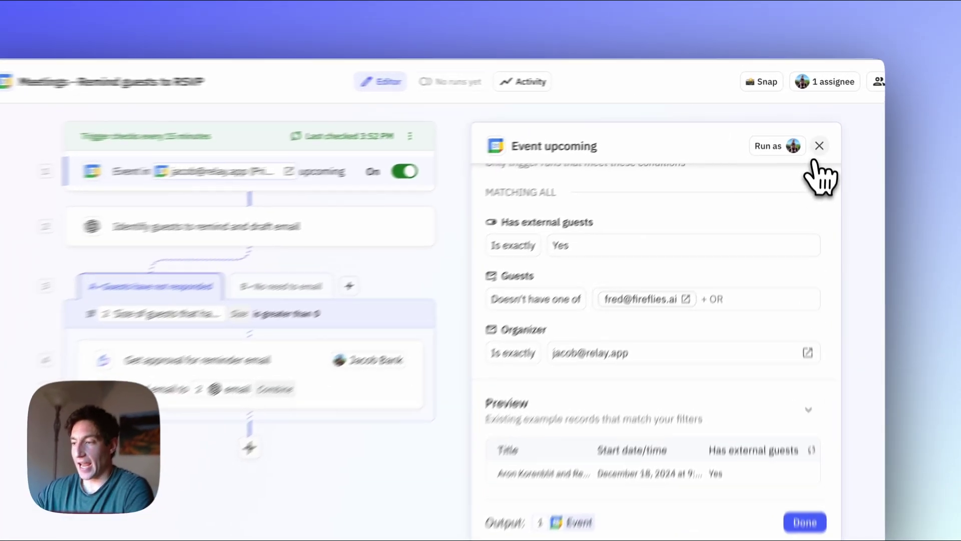
pyautogui.click(816, 134)
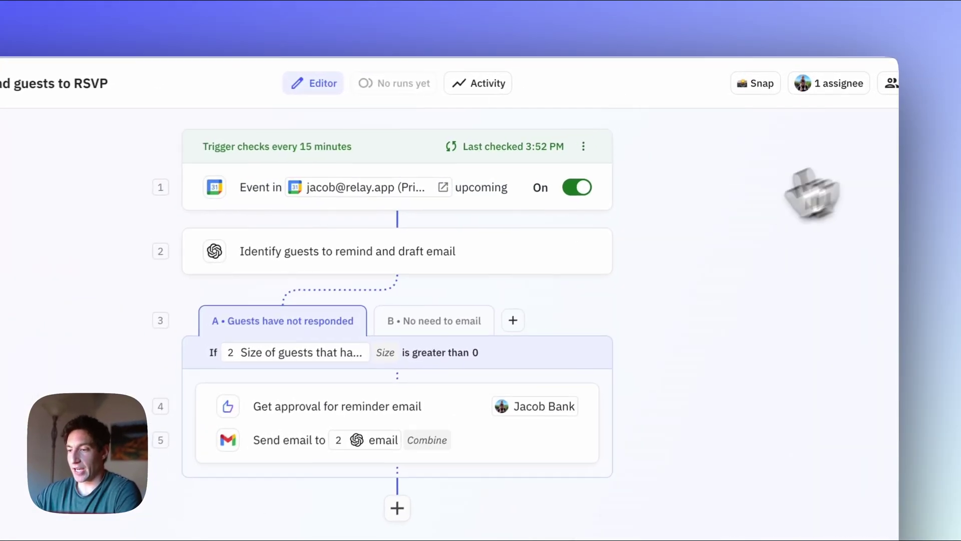
pyautogui.click(346, 256)
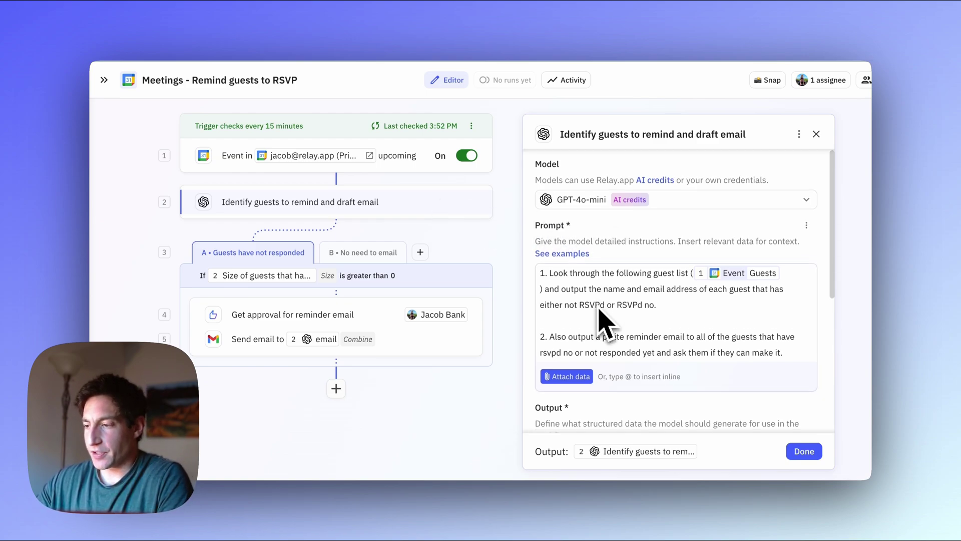
# Check the AI step's outputs, compare the 'No need to email' and 'Guests have not responded' path rules, and view the reminder Send email step.
pyautogui.scroll(-1, 600, 322)
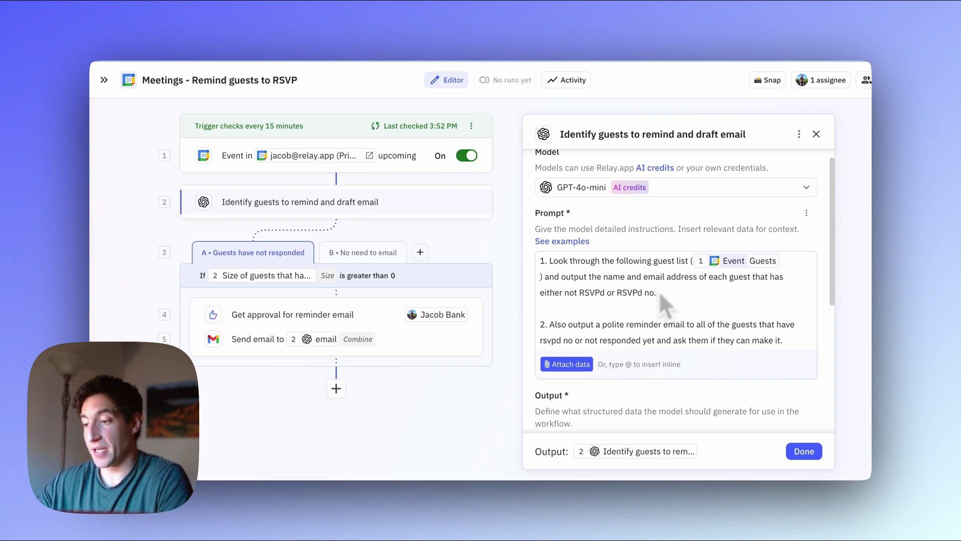
pyautogui.scroll(-3, 658, 292)
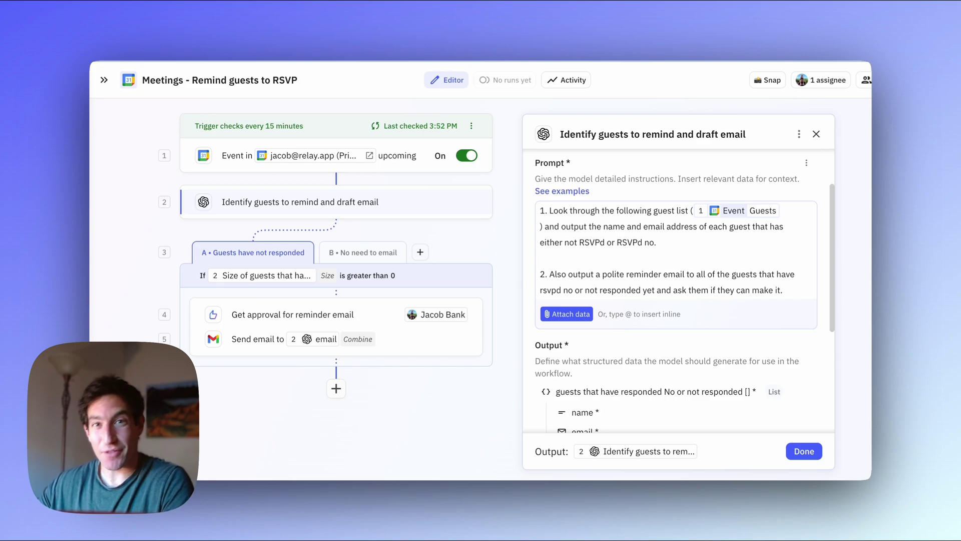
pyautogui.scroll(-4, 666, 306)
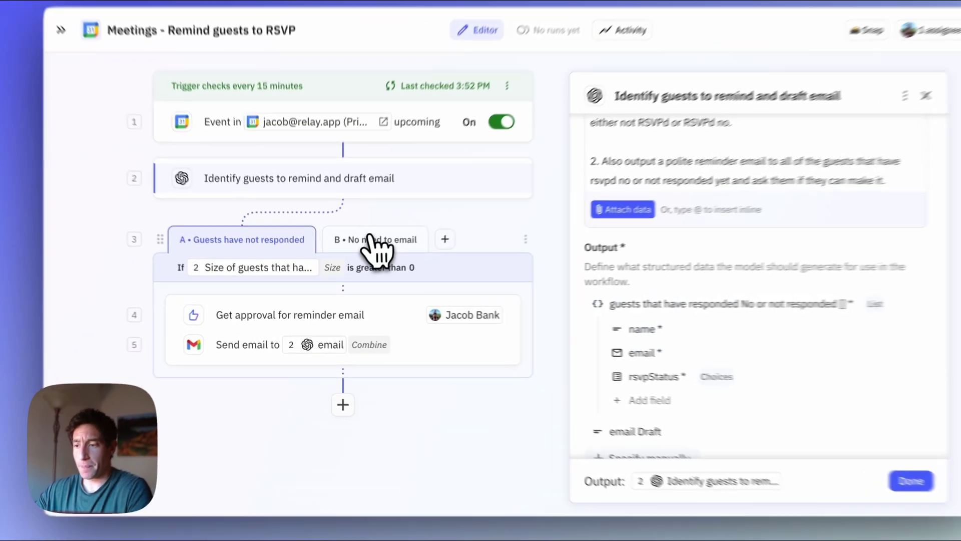
pyautogui.click(357, 251)
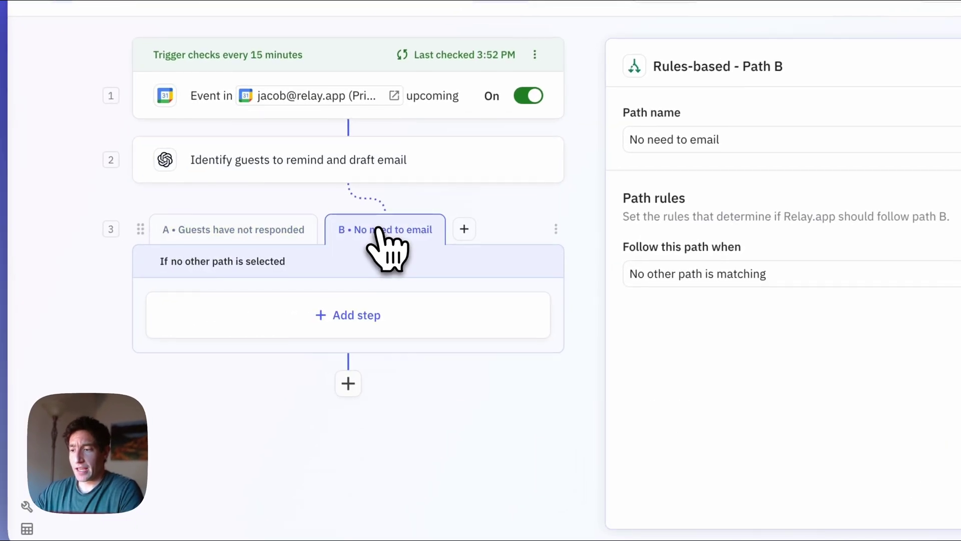
pyautogui.click(227, 231)
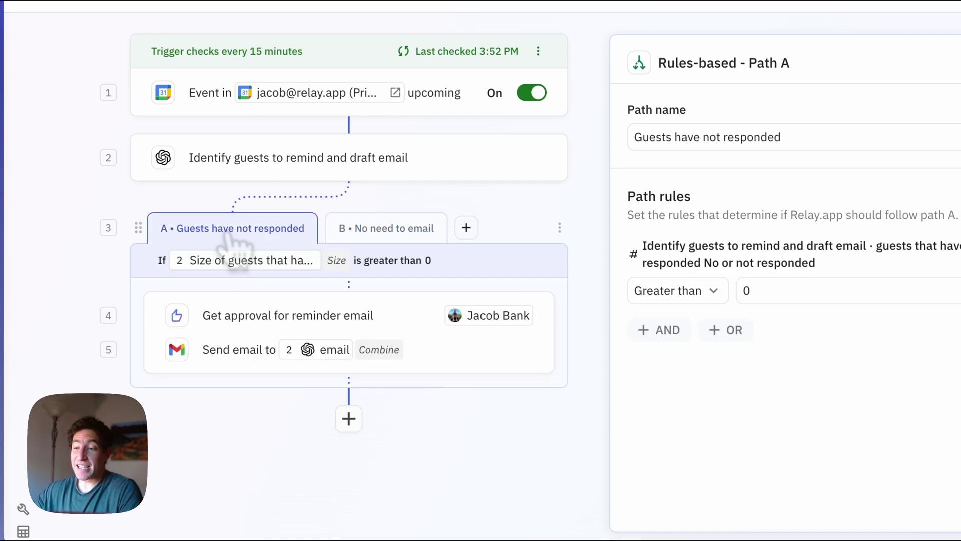
pyautogui.click(220, 349)
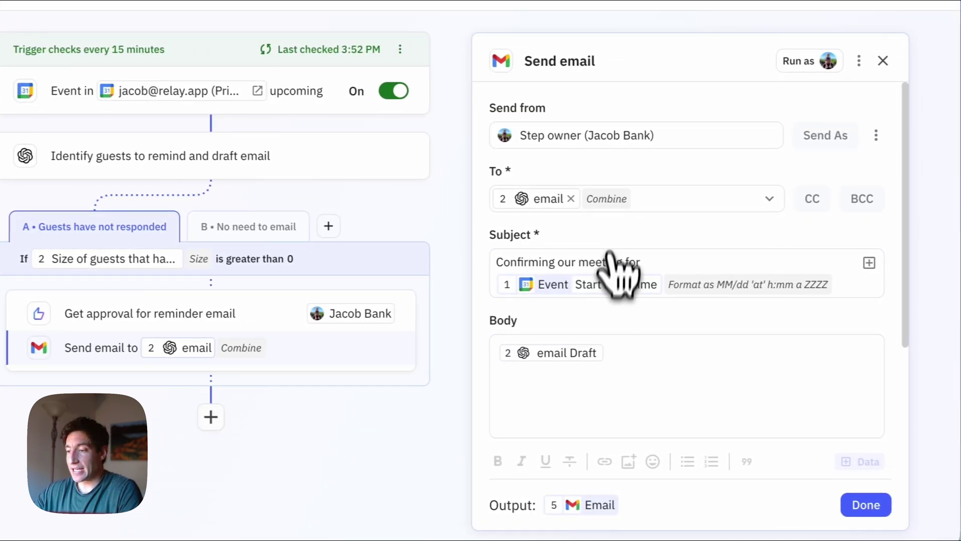
# Inspect the reminder email's recipient field details, then dismiss the card.
pyautogui.moveTo(715, 285)
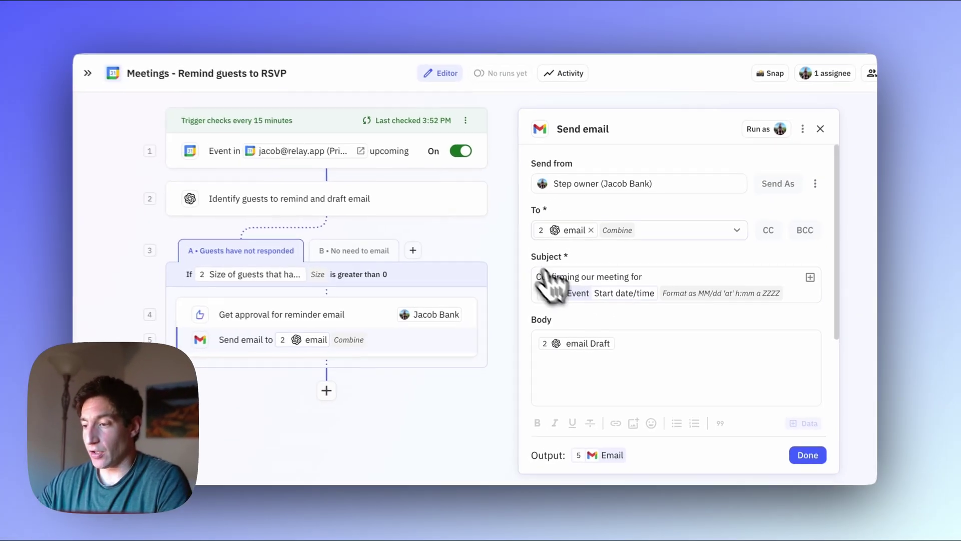
pyautogui.moveTo(595, 256)
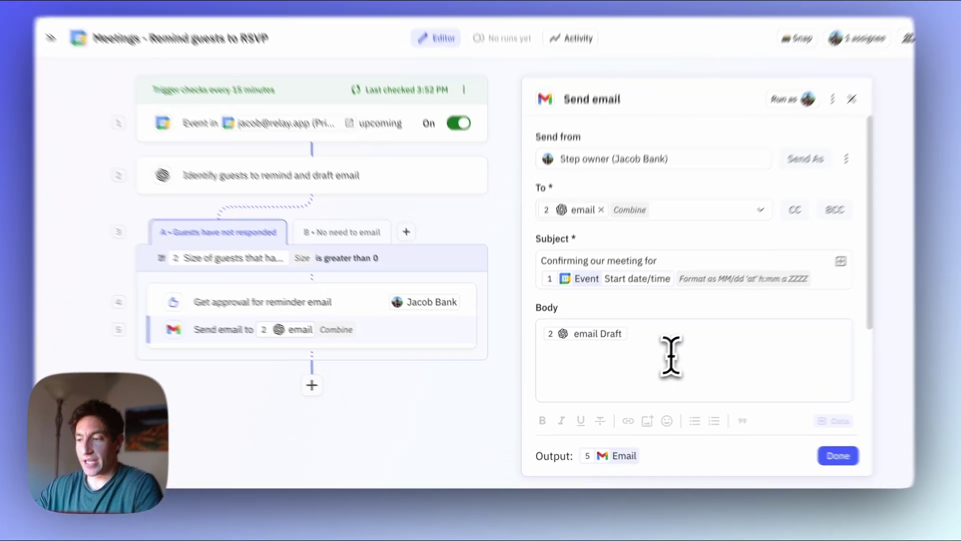
pyautogui.click(649, 362)
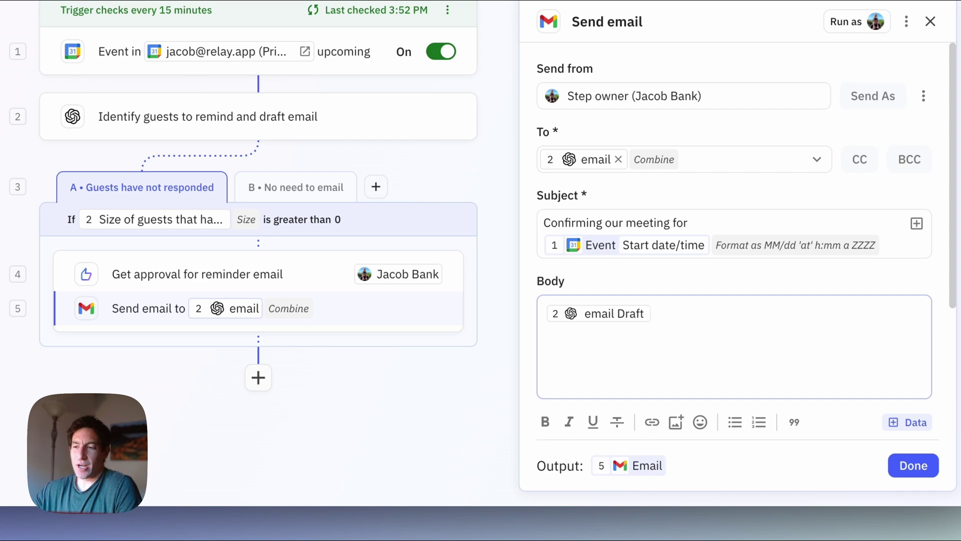
# Review the reminder email's Get approval step settings.
pyautogui.click(293, 274)
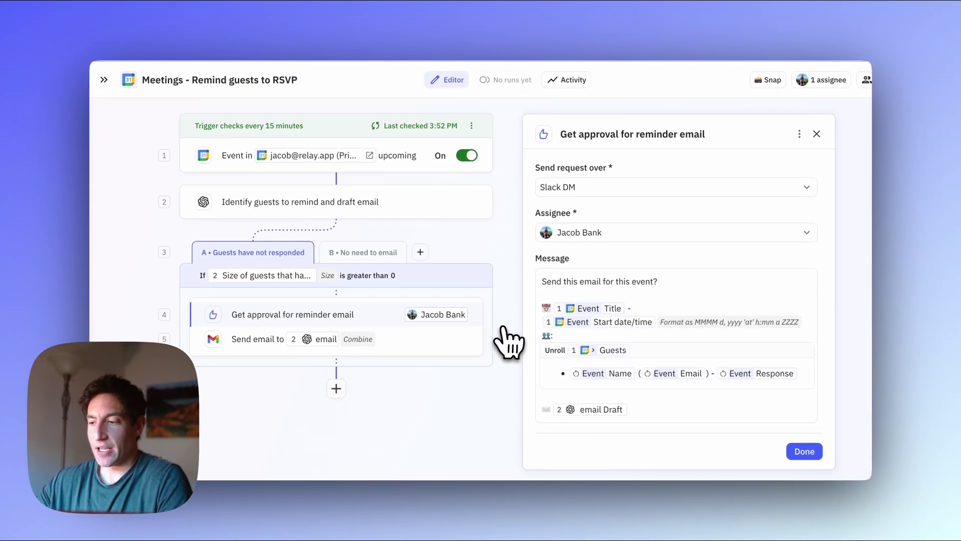
pyautogui.scroll(-1, 628, 331)
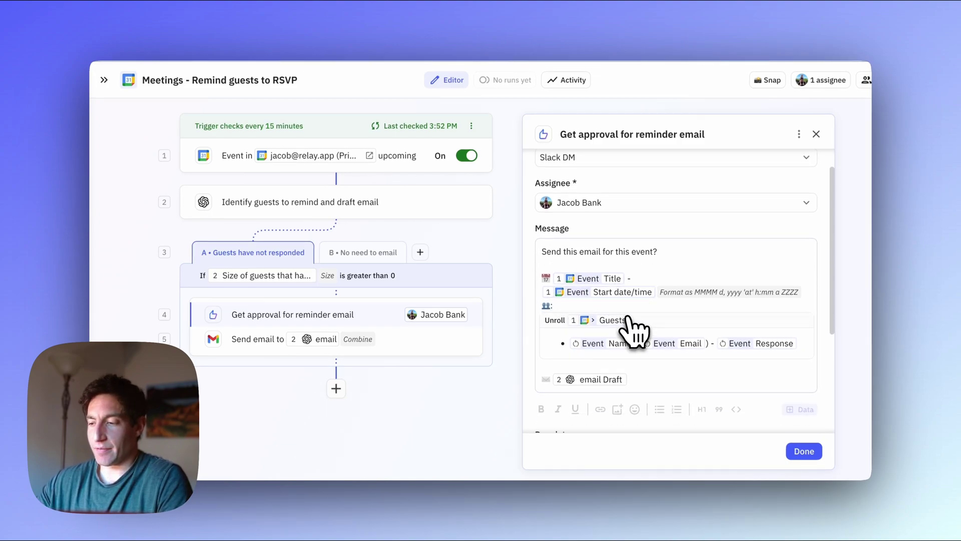
pyautogui.moveTo(628, 320)
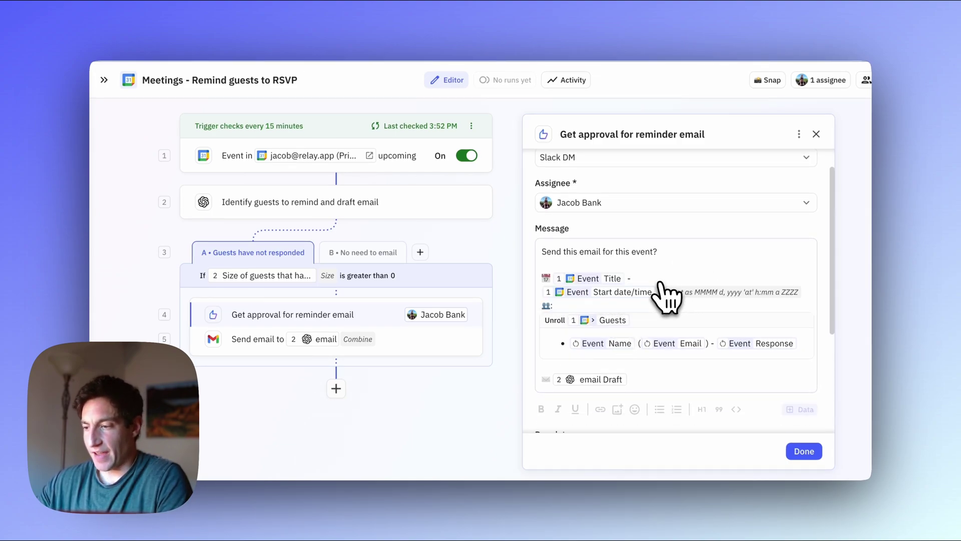
pyautogui.scroll(-3, 646, 314)
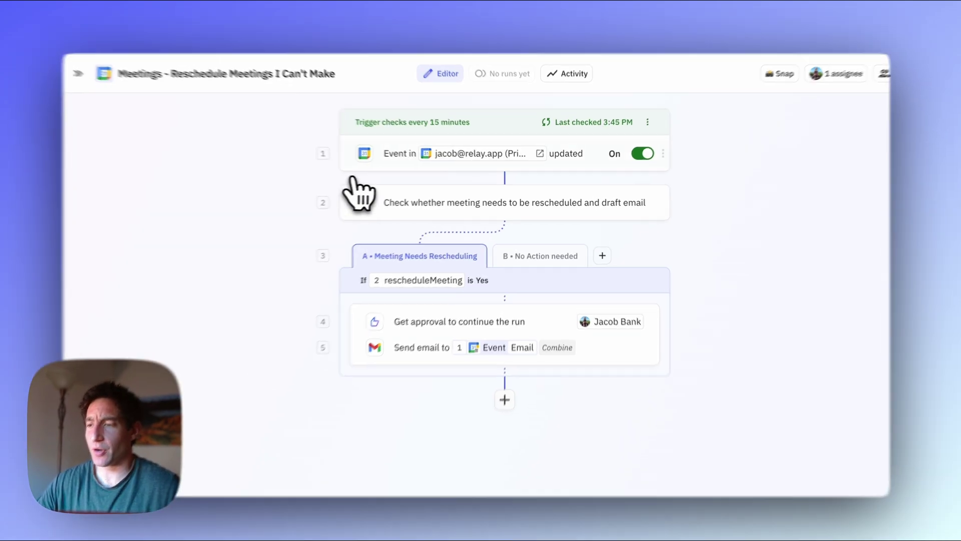
# Check the event-updated trigger's filters, then read the Claude 3.5 Sonnet reschedule-check prompt.
pyautogui.click(495, 156)
pyautogui.scroll(-5, 646, 326)
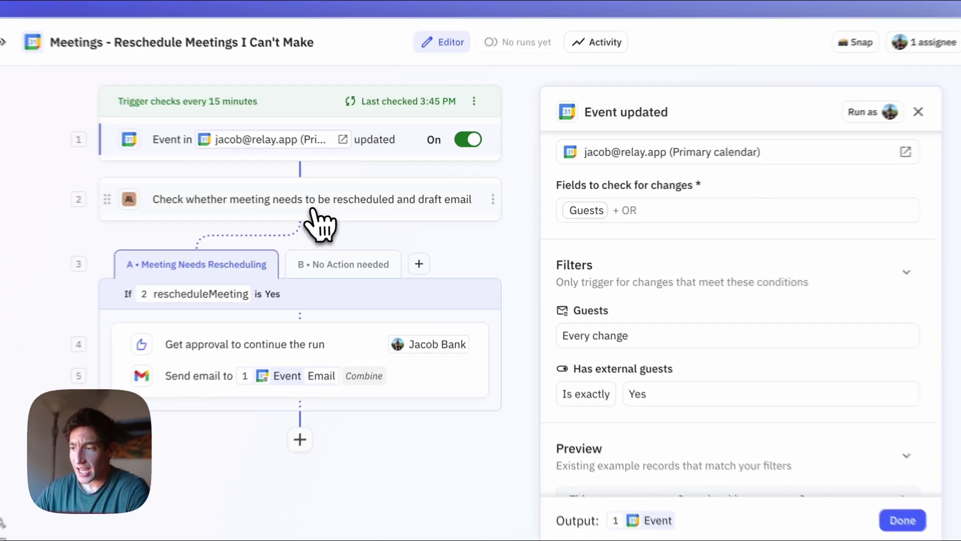
pyautogui.click(313, 210)
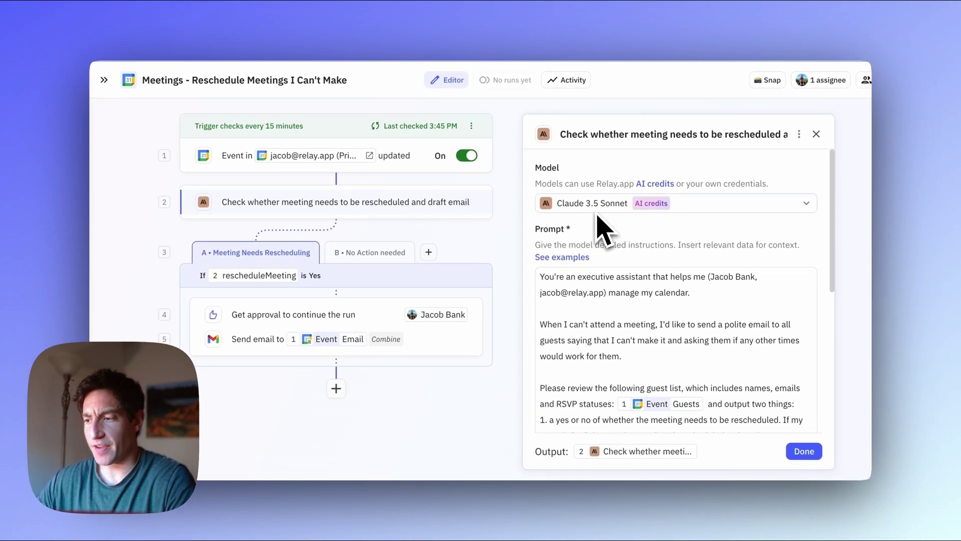
pyautogui.scroll(-2, 618, 301)
pyautogui.scroll(2, 621, 300)
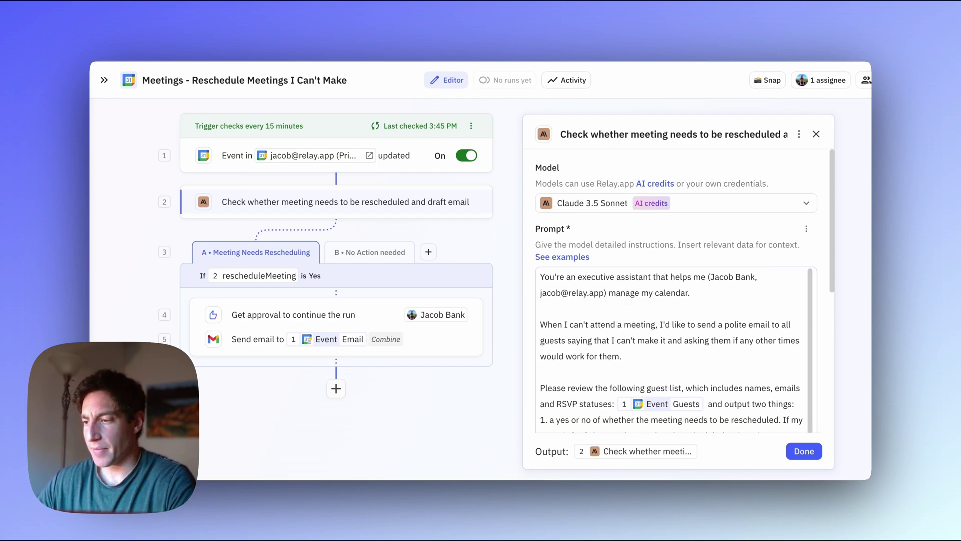
pyautogui.scroll(-1, 671, 351)
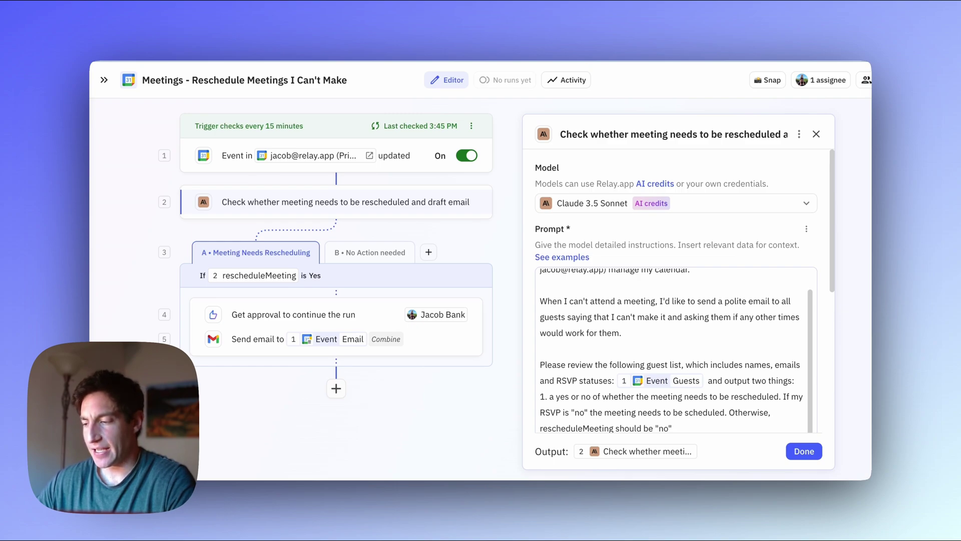
pyautogui.scroll(-4, 626, 368)
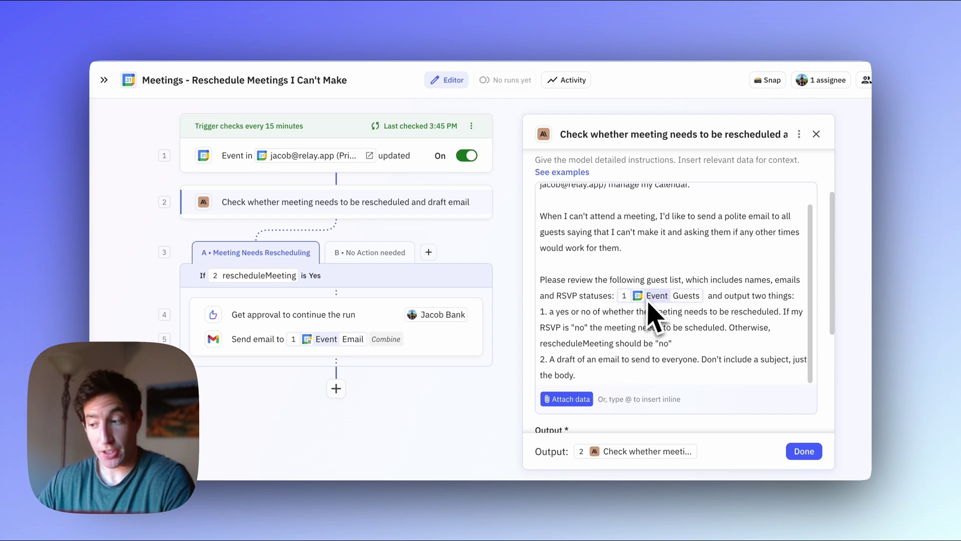
pyautogui.moveTo(652, 306)
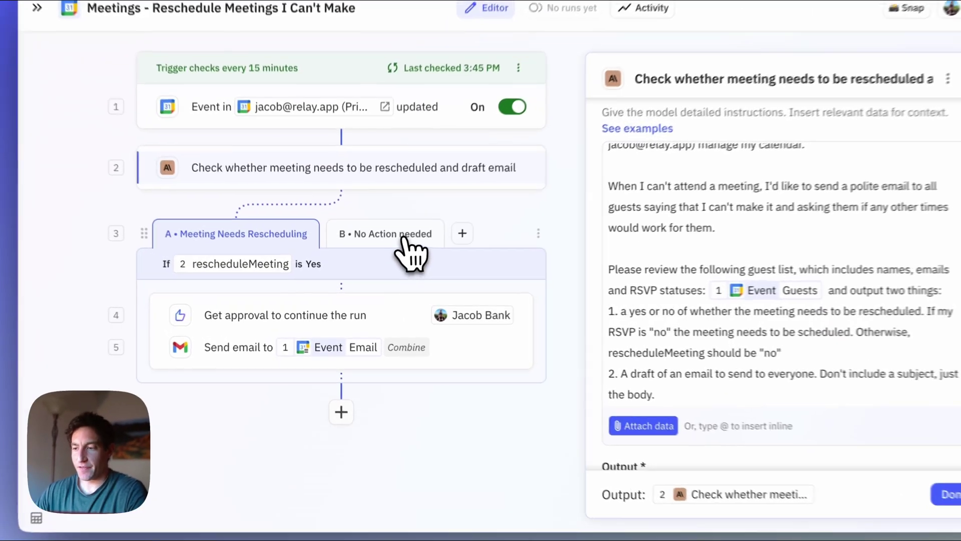
# Compare the No Action needed and Meeting Needs Rescheduling rules, then inspect the email and approval steps.
pyautogui.click(384, 254)
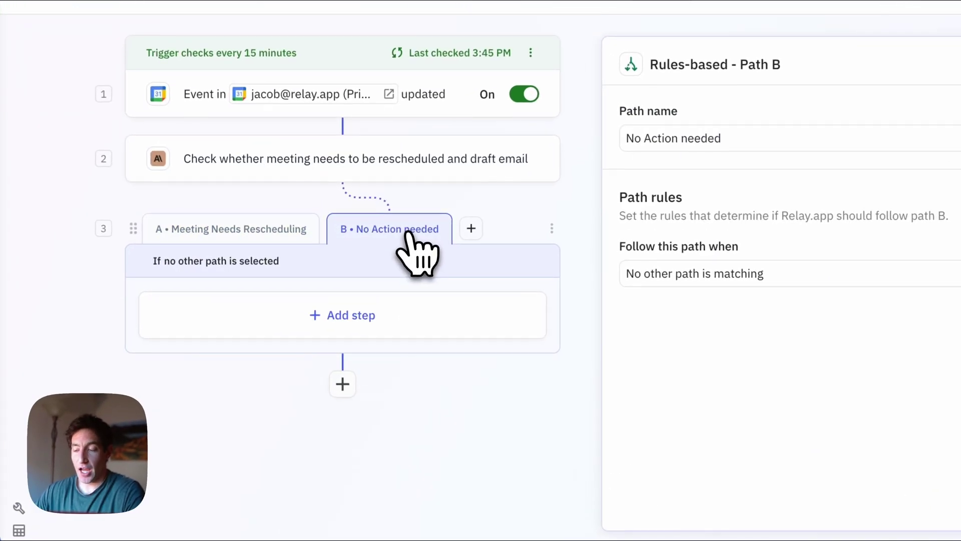
pyautogui.click(220, 229)
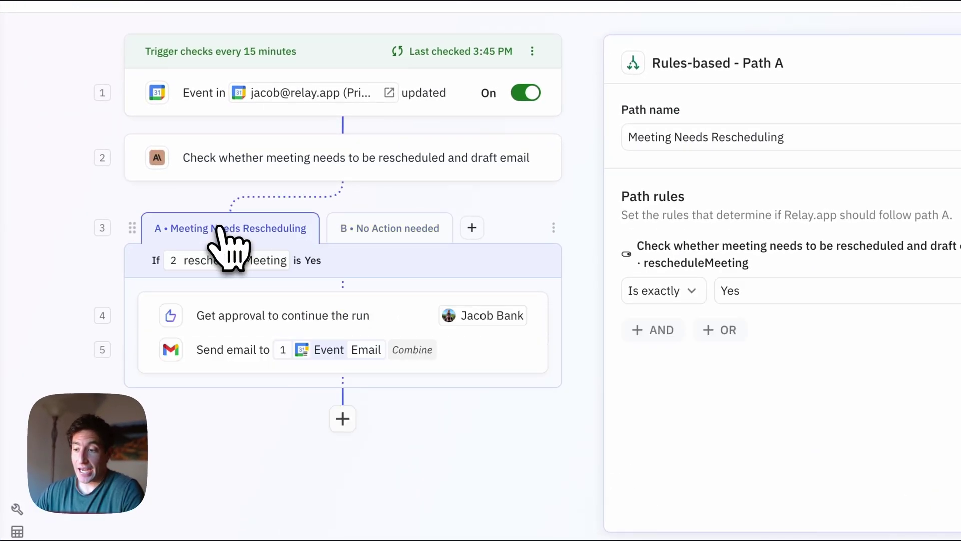
pyautogui.click(221, 347)
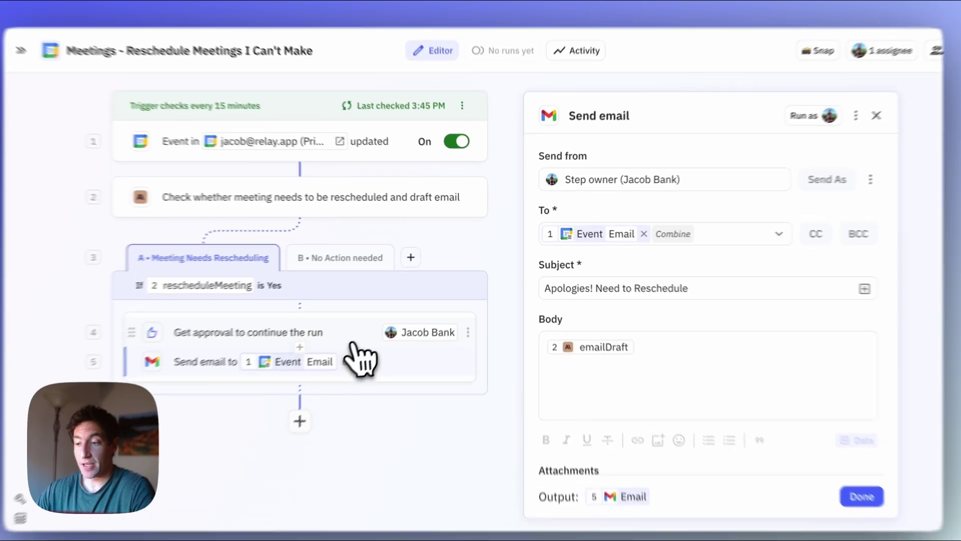
pyautogui.click(368, 316)
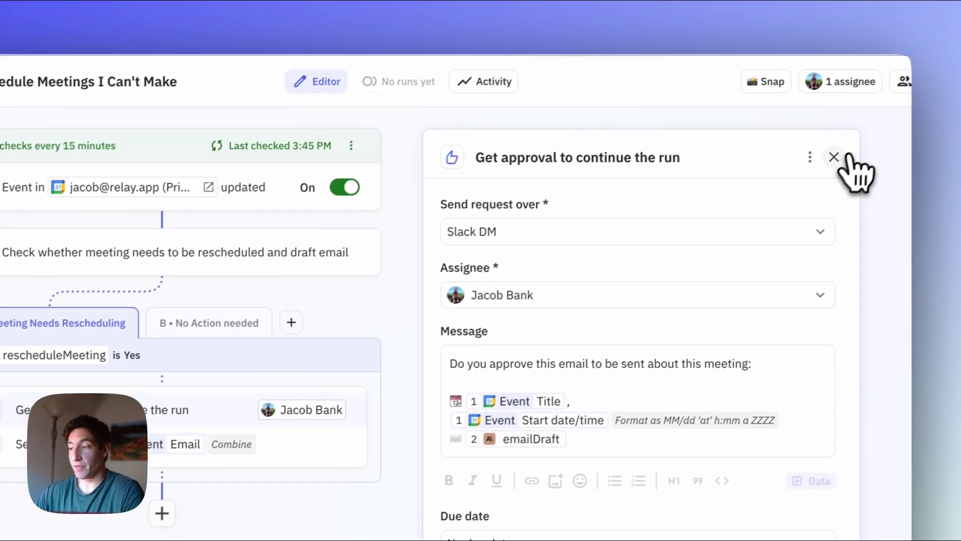
pyautogui.click(834, 157)
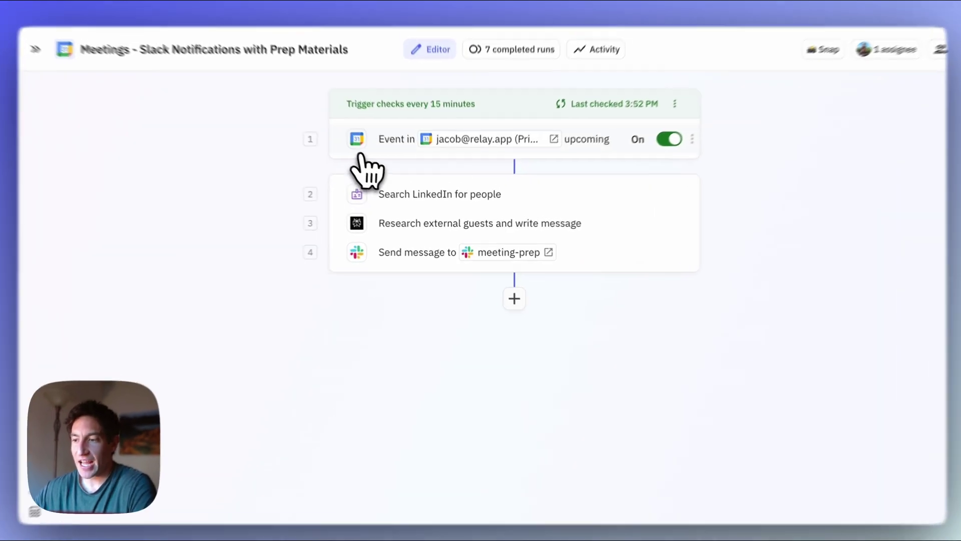
# Check the upcoming-event trigger's filters and the LinkedIn people search step.
pyautogui.click(371, 160)
pyautogui.scroll(-3, 608, 422)
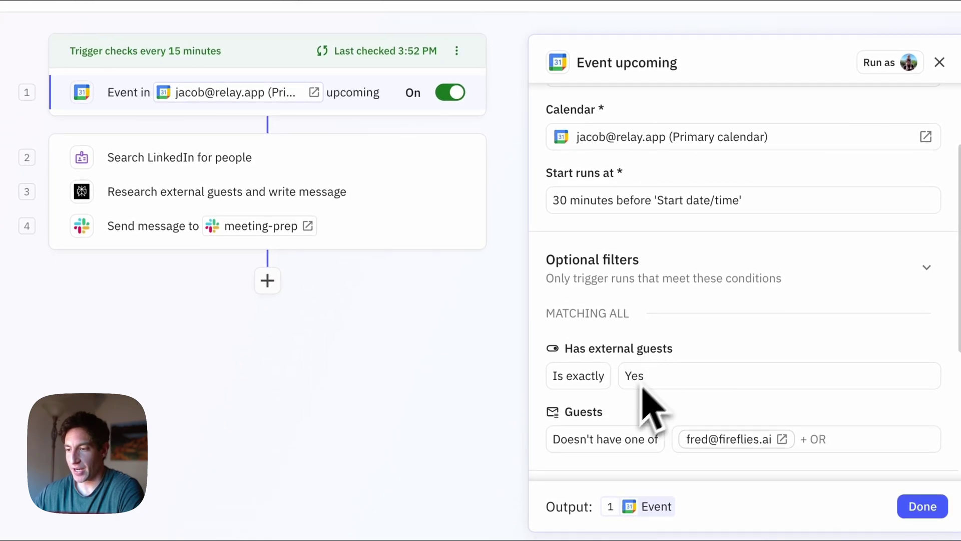
pyautogui.click(314, 183)
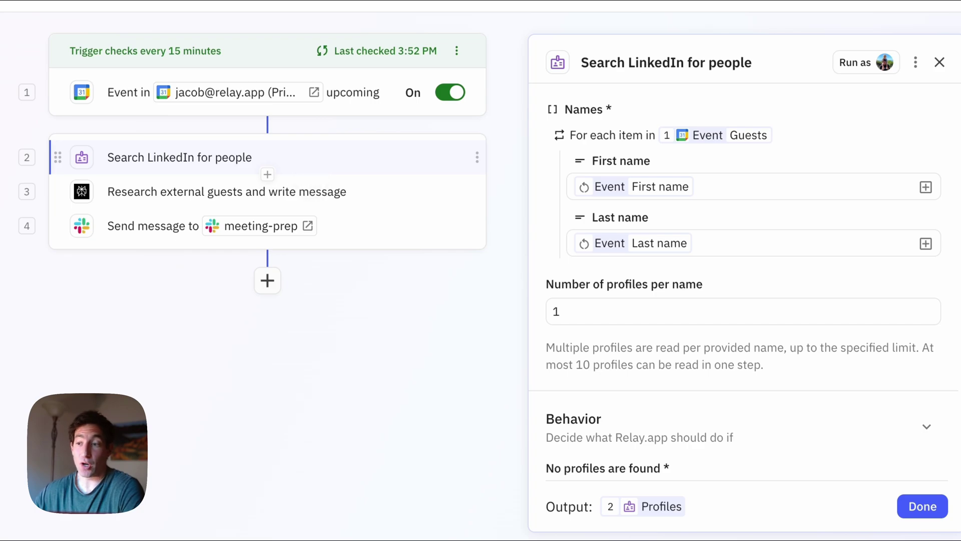
# Review the guest research prompt and the Slack message posted to meeting-prep.
pyautogui.click(331, 193)
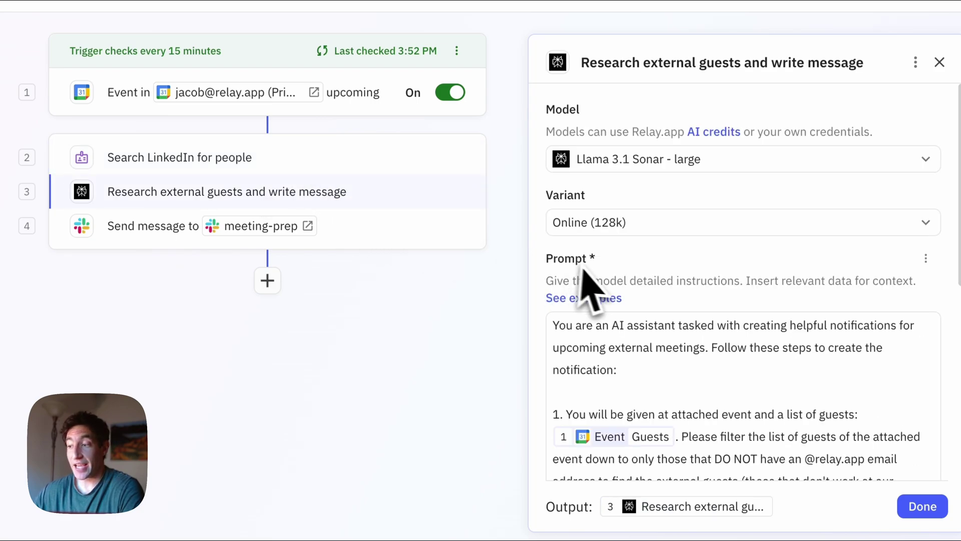
pyautogui.scroll(-5, 596, 273)
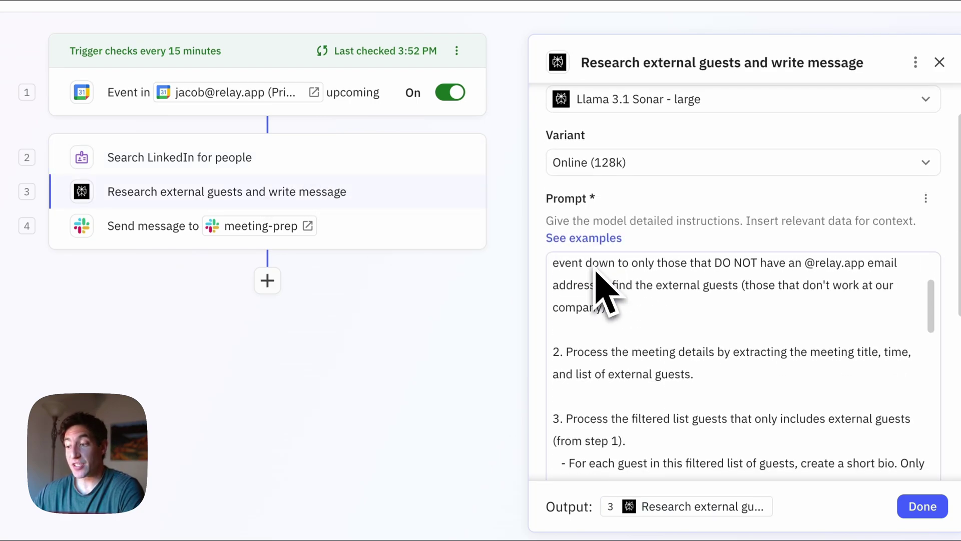
pyautogui.scroll(-8, 598, 280)
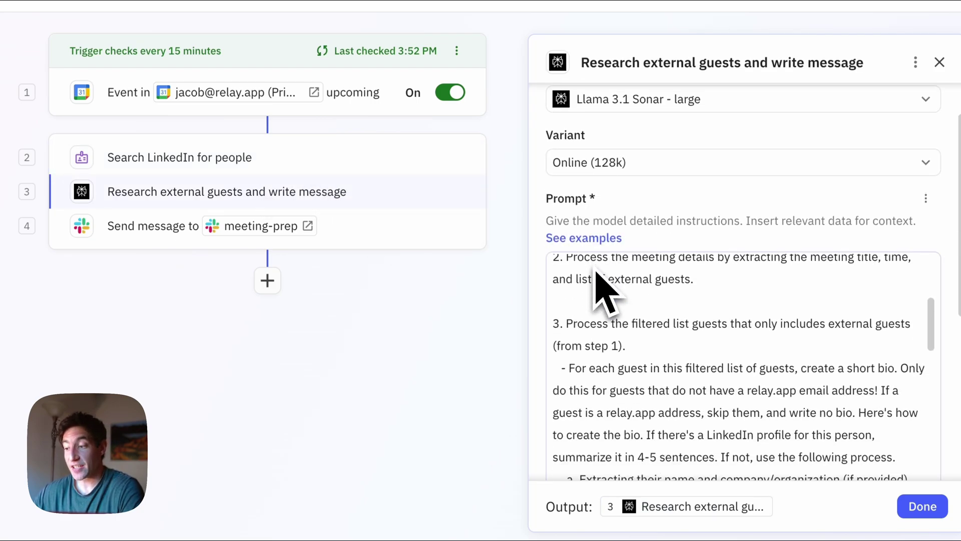
pyautogui.click(384, 231)
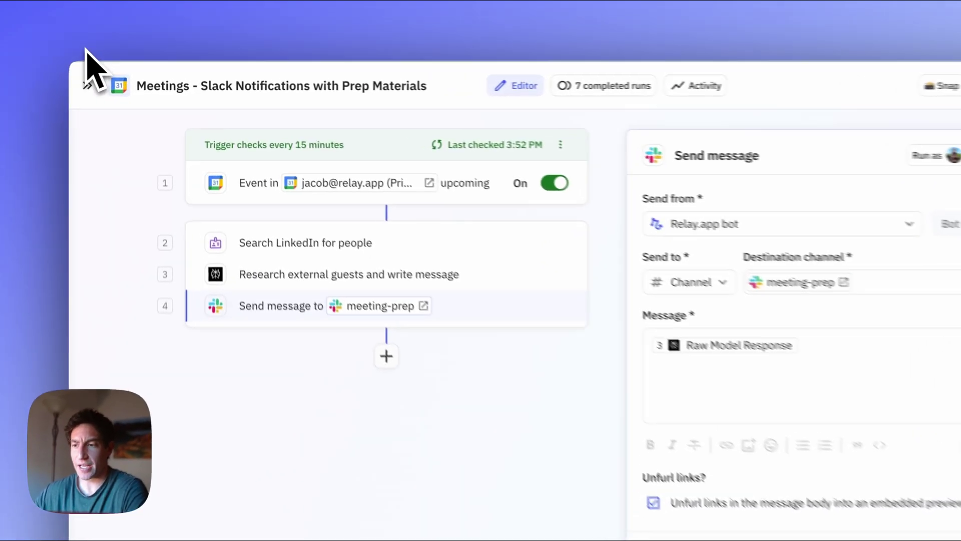
# From the workflow list, inspect Team Meeting Summaries' Claude 3.5 Sonnet summary prompt and its Slack standup post.
pyautogui.click(83, 60)
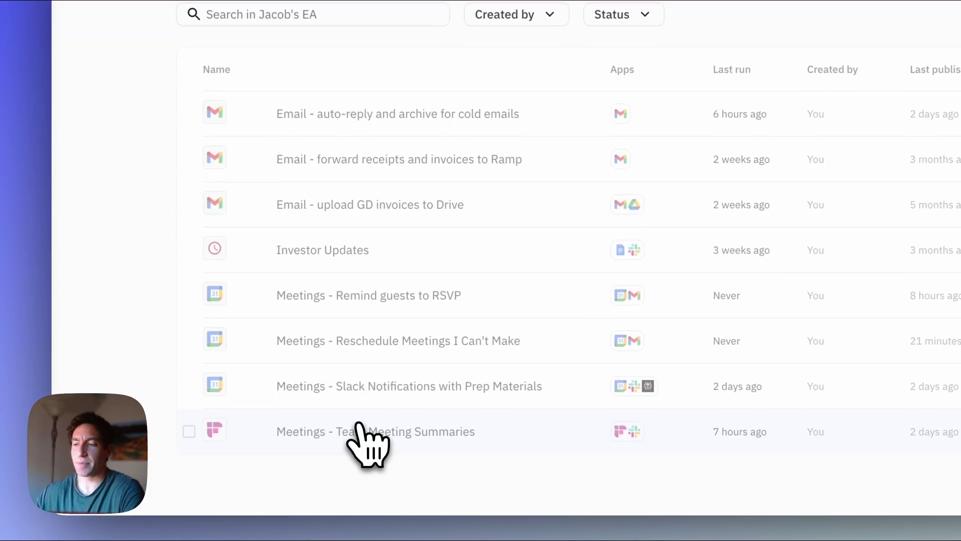
pyautogui.click(359, 429)
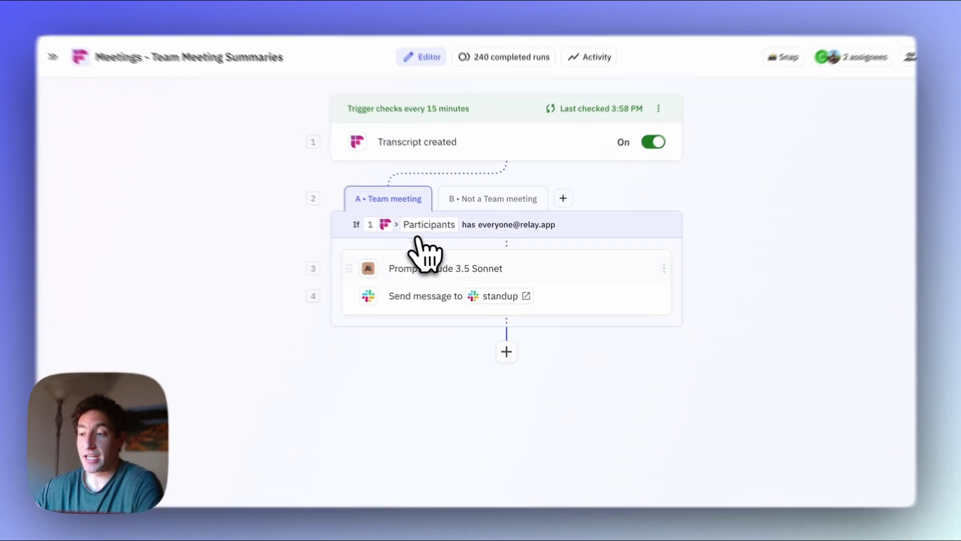
pyautogui.click(553, 268)
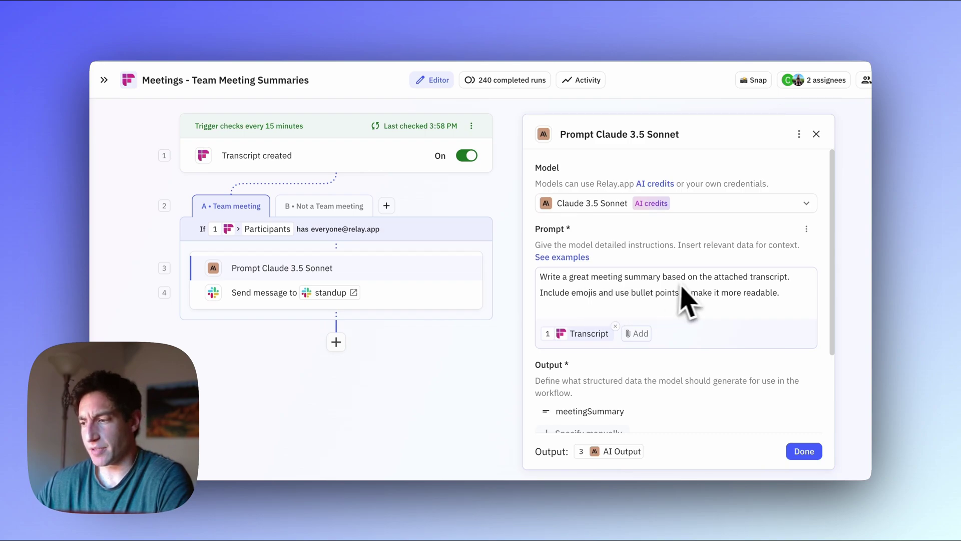
pyautogui.click(375, 294)
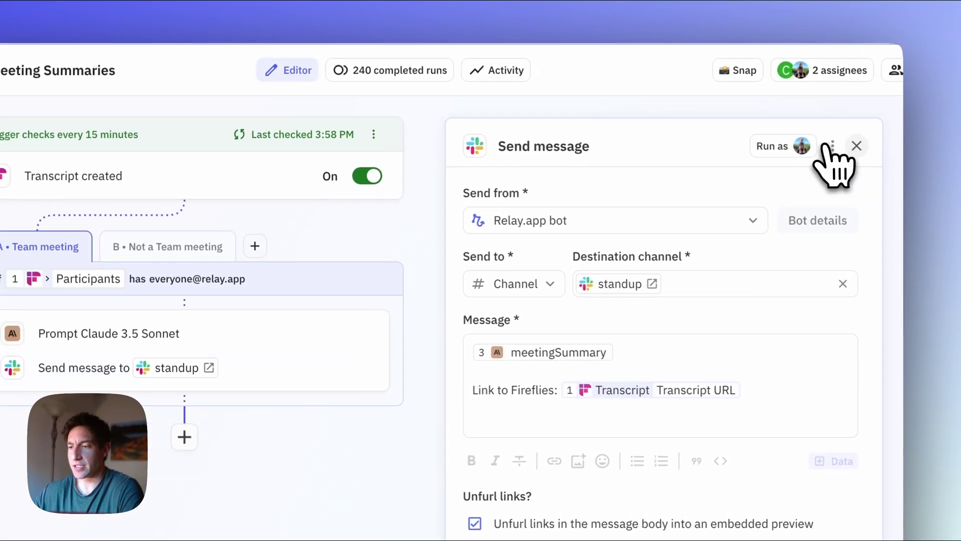
pyautogui.click(928, 80)
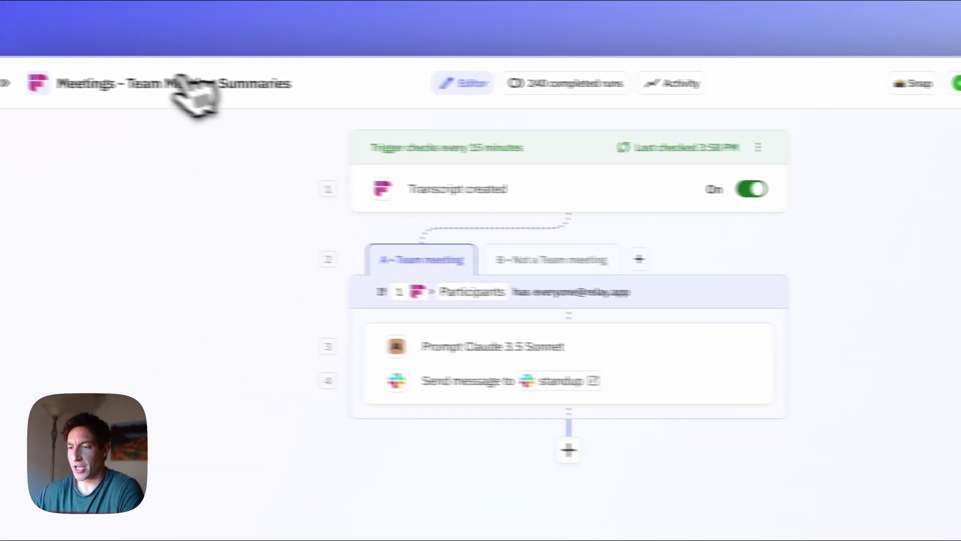